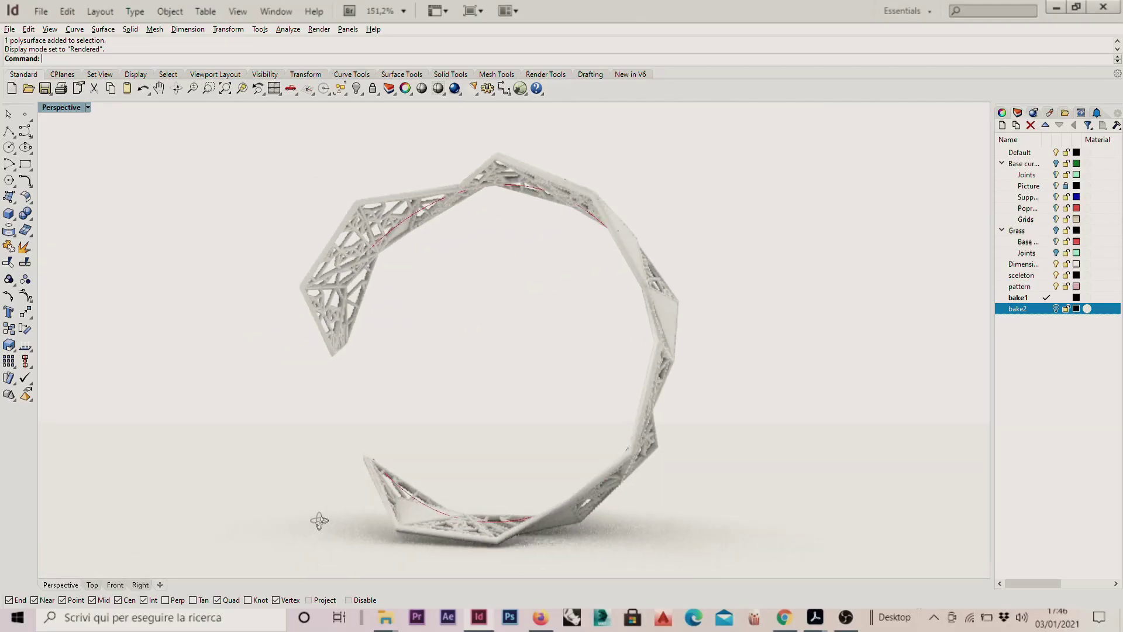
Step: Orbit the Perspective view to see the lattice bracelet from a higher, tilted angle
{"action": "left_click_drag", "start_coordinate": [592, 528], "coordinate": [565, 542]}
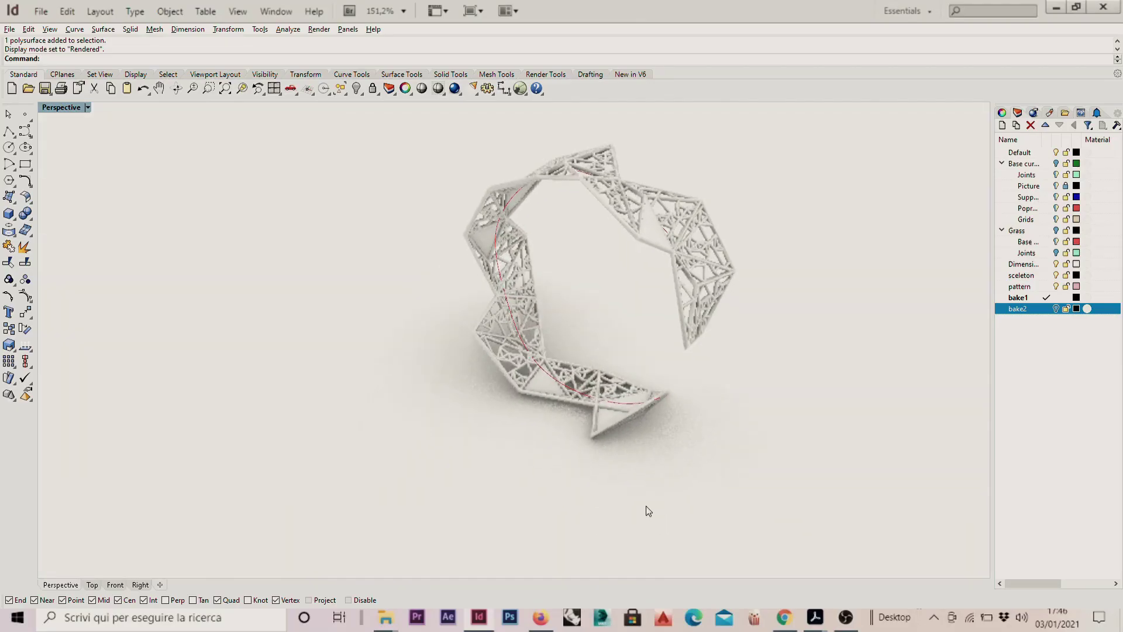